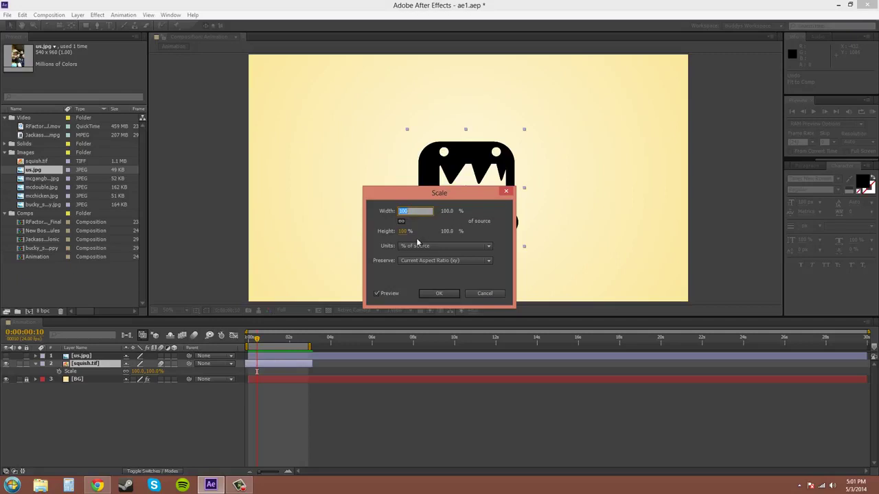
Confirm squish.tif's scale settings with units in % of source and Current Aspect Ratio (xy) preserved
left_click(417, 245)
left_click(425, 247)
left_click(429, 262)
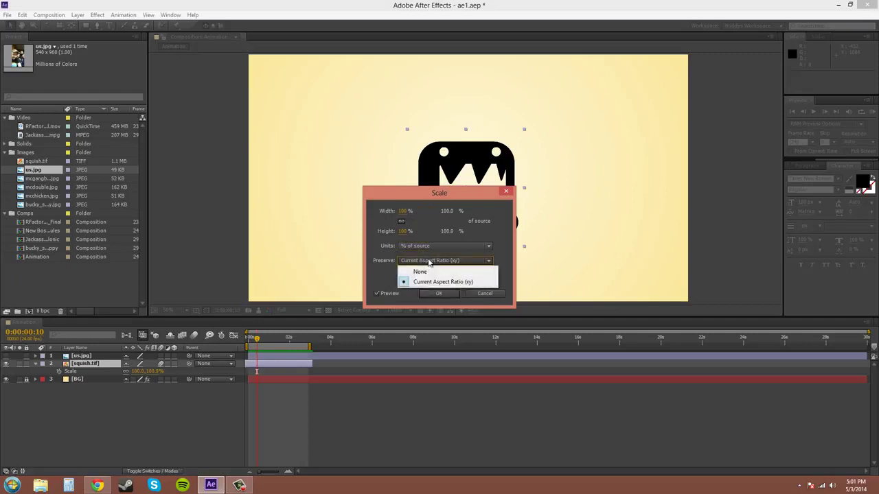
left_click(443, 282)
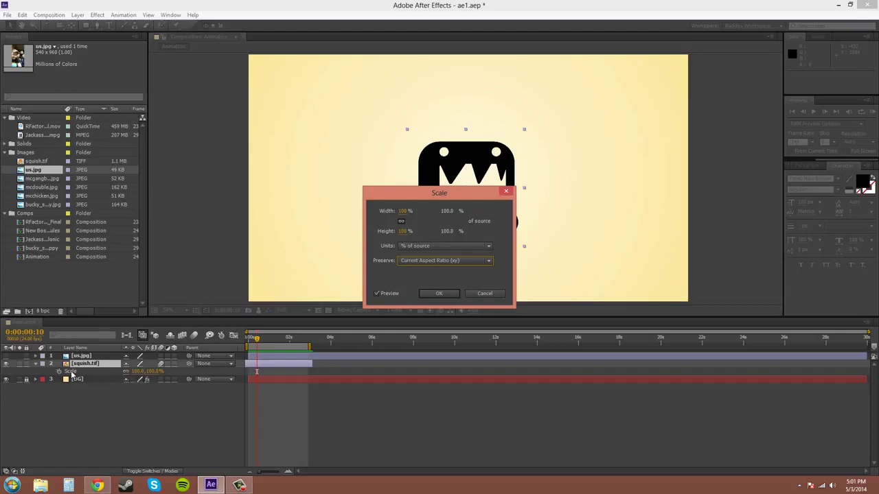
left_click(439, 293)
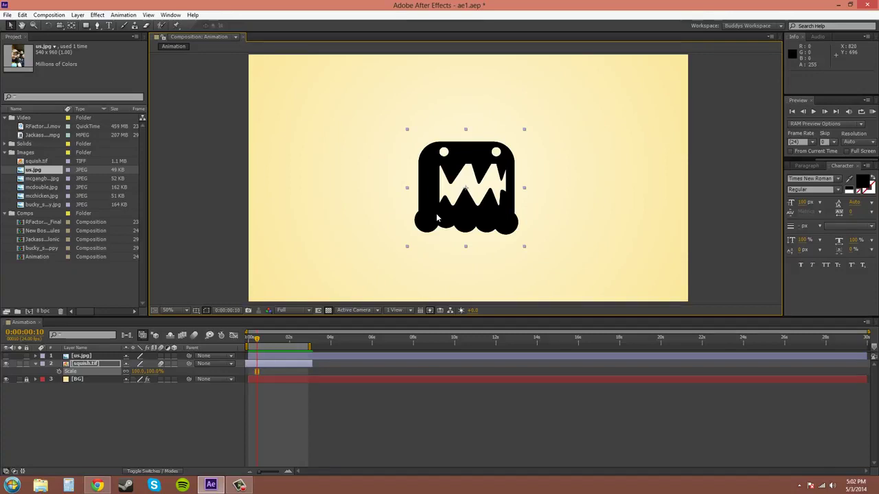
Enlarge squish.tif proportionally in 1% increments to about 118%
key("alt+KP_Add")
key("alt+KP_Add")
key("alt+KP_Add")
key("alt+KP_Add")
key("alt+KP_Add")
key("alt+KP_Add")
key("alt+KP_Add")
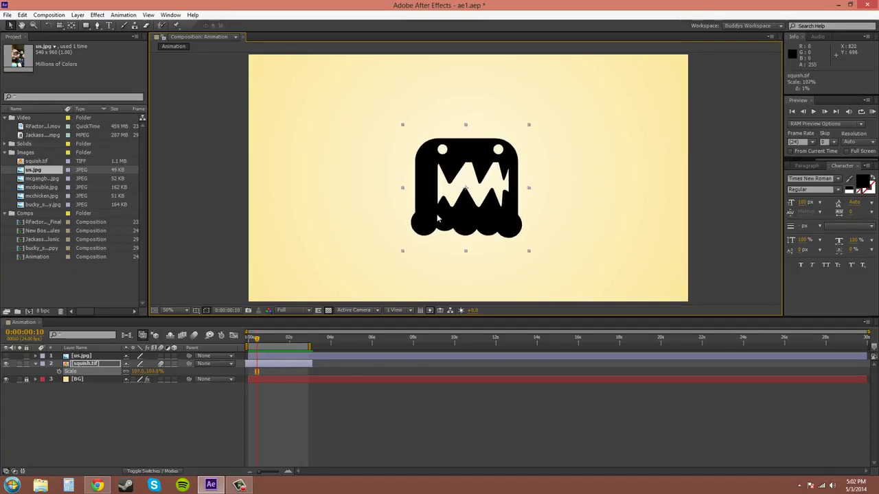
key("alt+KP_Add")
key("alt+KP_Add")
key("alt+KP_Add")
key("alt+KP_Add")
key("alt+KP_Add")
key("alt+KP_Add")
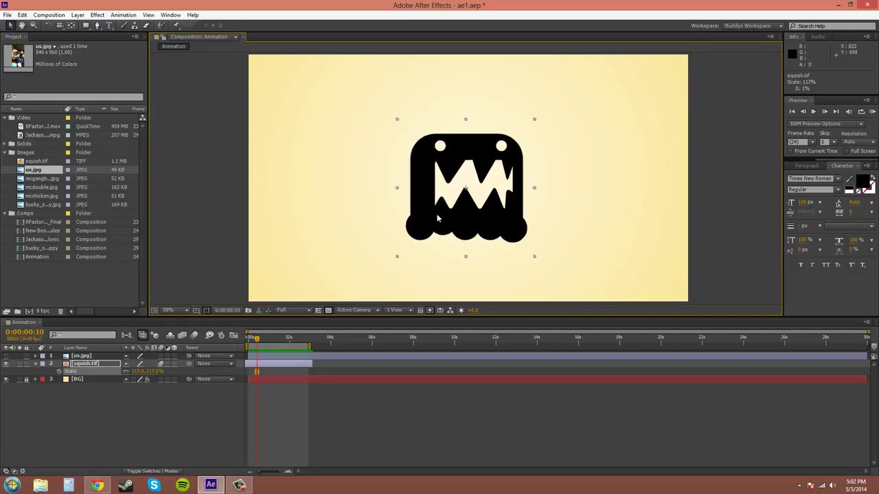
key("alt+KP_Add")
Shrink squish.tif proportionally in 1% increments back to 100%
key("alt+KP_Subtract")
key("alt+KP_Subtract")
key("alt+KP_Subtract")
key("alt+KP_Subtract")
key("alt+KP_Subtract")
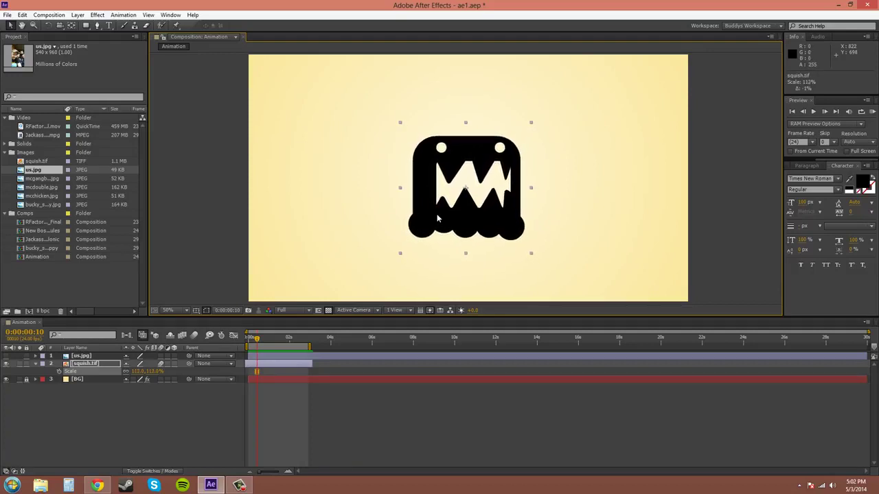
key("alt+KP_Subtract")
key("alt+KP_Subtract")
key("alt+KP_Subtract")
key("alt+KP_Subtract")
key("alt+KP_Subtract")
key("alt+KP_Subtract")
key("alt+KP_Subtract")
key("alt+KP_Subtract")
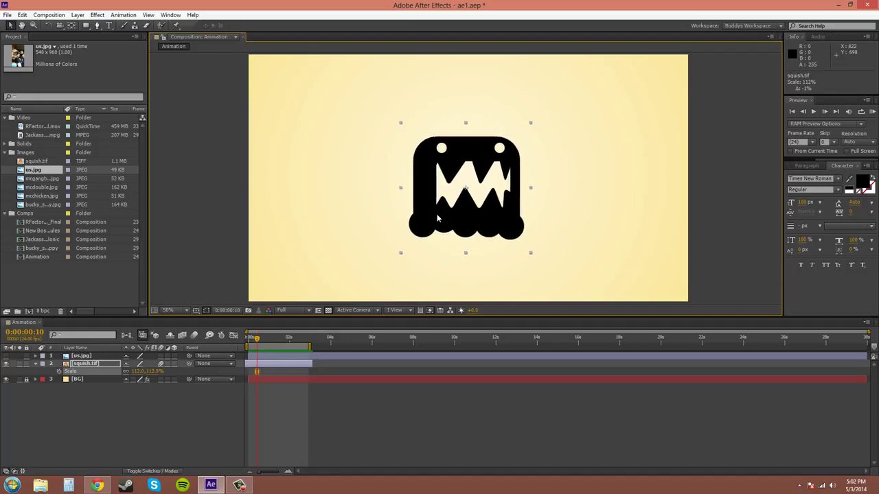
key("alt+KP_Subtract")
key("alt+KP_Subtract")
key("alt+KP_Subtract")
key("alt+KP_Subtract")
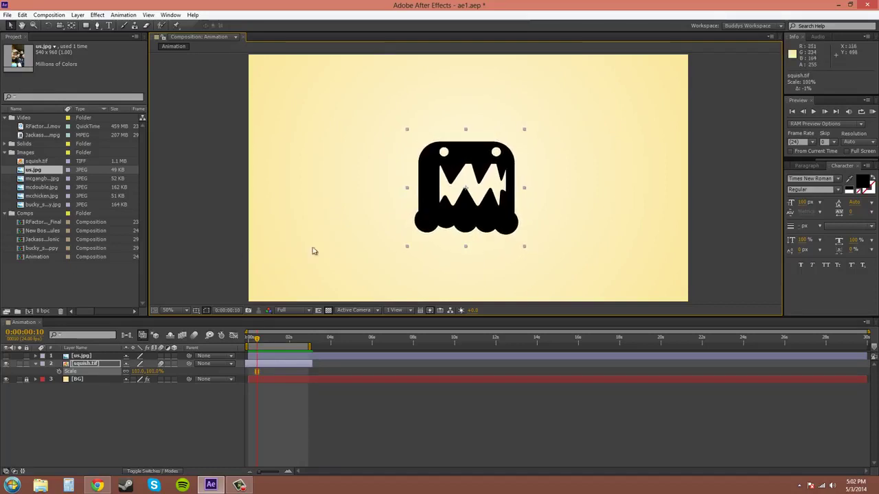
left_click(240, 485)
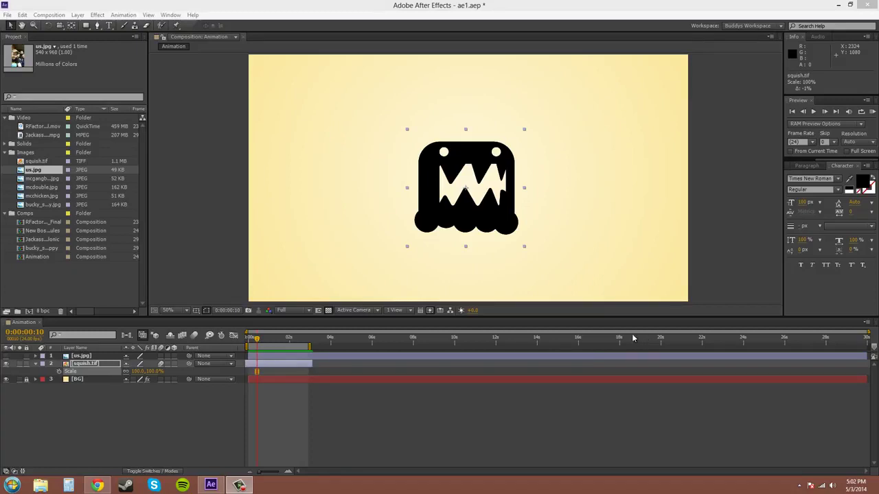
Reveal squish.tif's Scale property and create a 100% scale keyframe at 0:00:00:00
left_click(89, 364)
key("s")
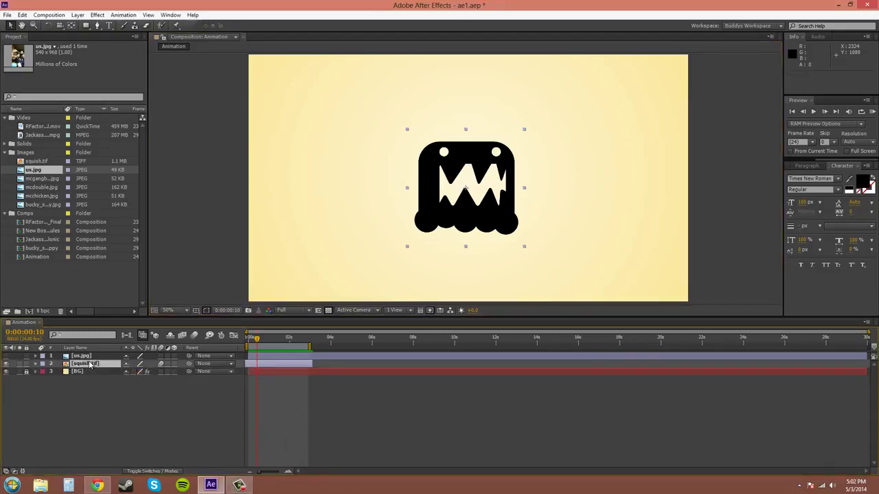
key("s")
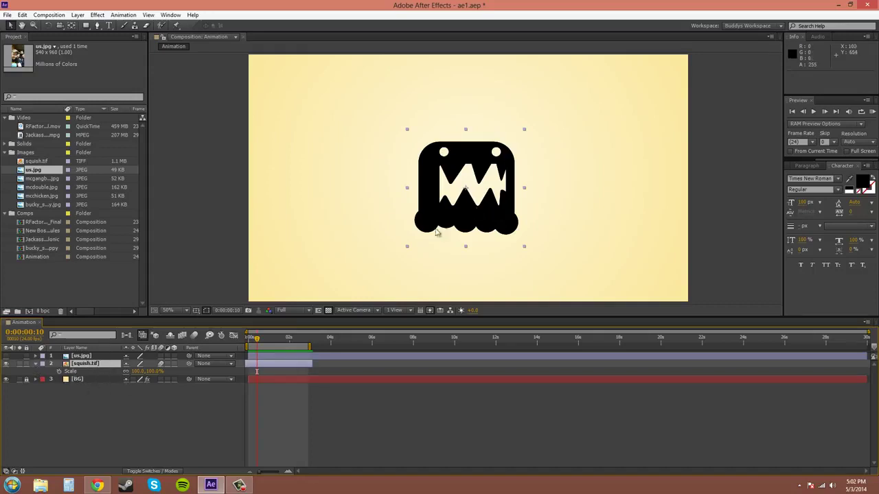
left_click_drag(257, 342, 246, 344)
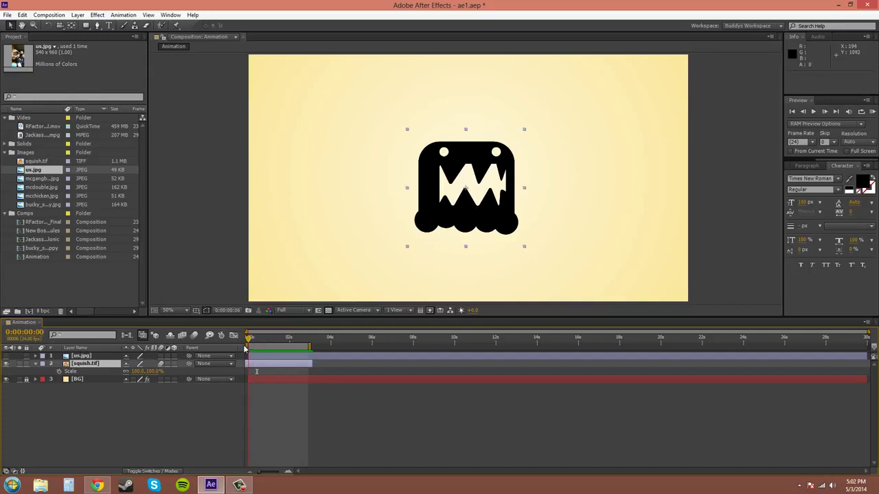
left_click(58, 371)
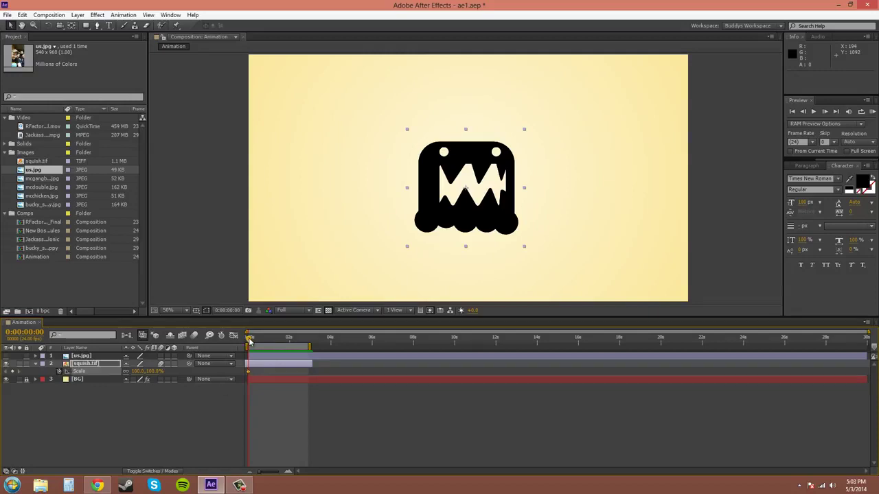
Add a Scale keyframe of 150% to squish.tif at 0:00:01:00
left_click_drag(250, 341, 269, 341)
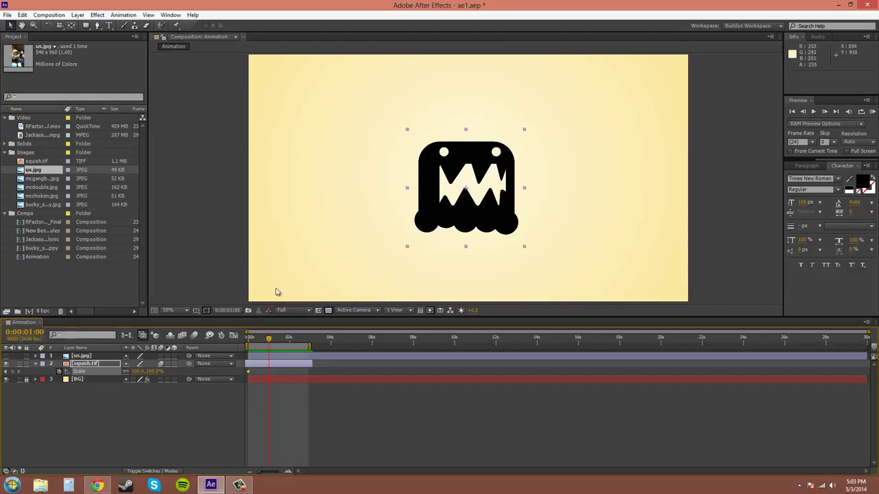
left_click(152, 371)
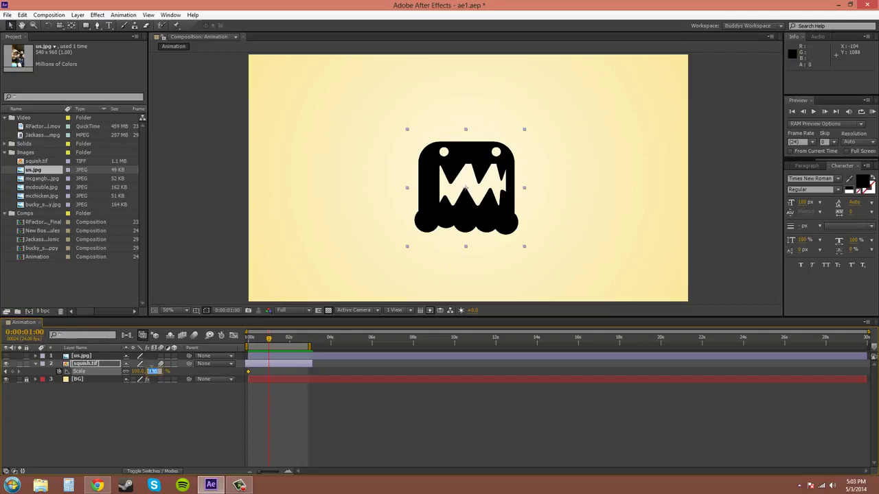
type("150")
key("Return")
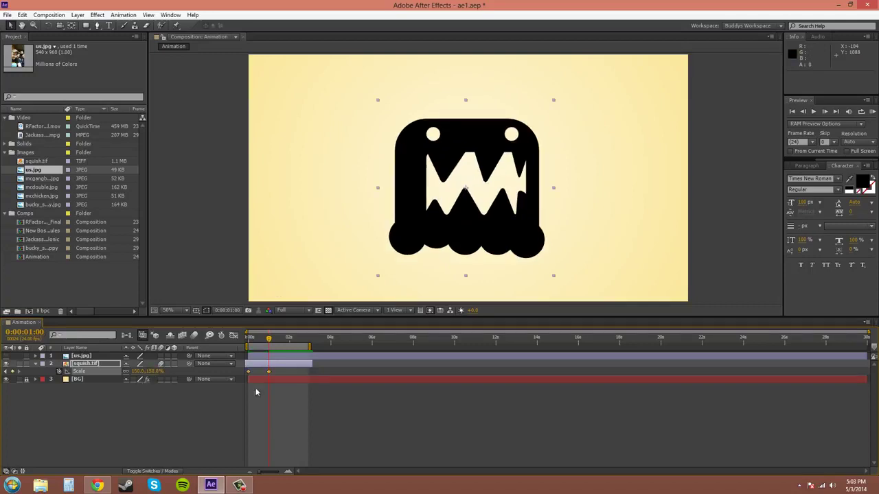
Add a Scale keyframe of 50% to squish.tif at 0:00:02:00 and preview the animation from the start
left_click_drag(269, 339, 291, 342)
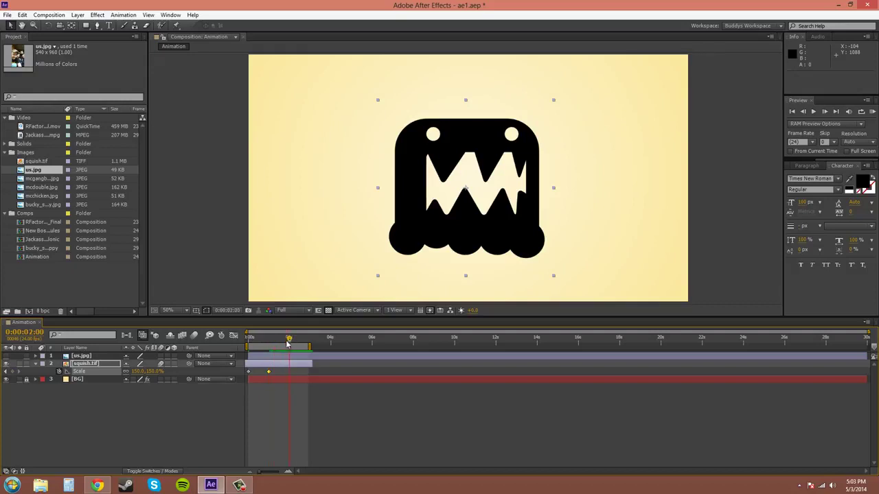
left_click(152, 372)
type("50")
key("Return")
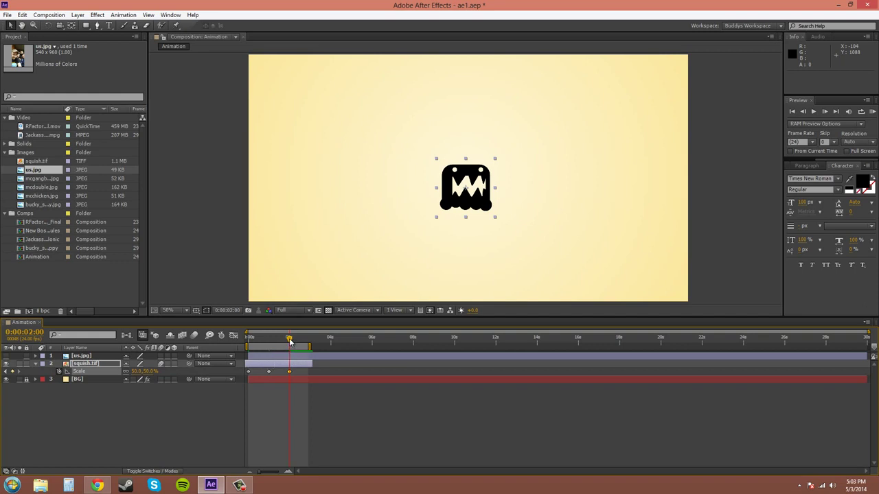
left_click_drag(289, 342, 224, 343)
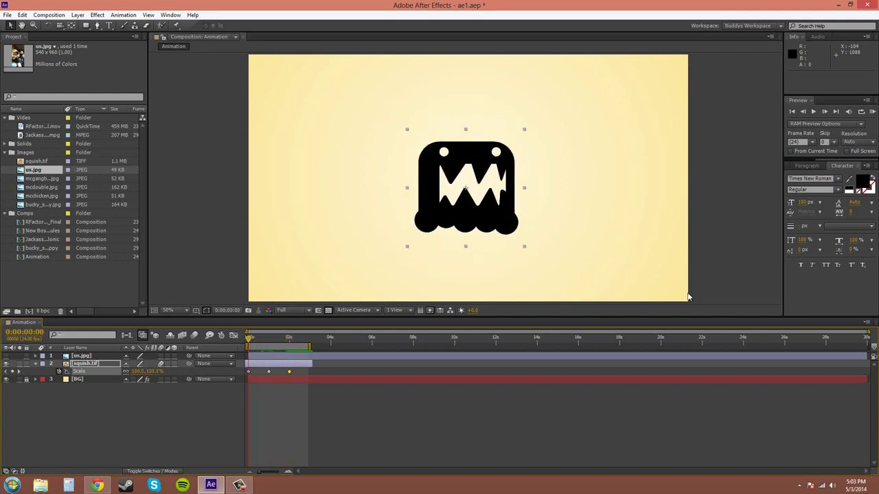
left_click(870, 113)
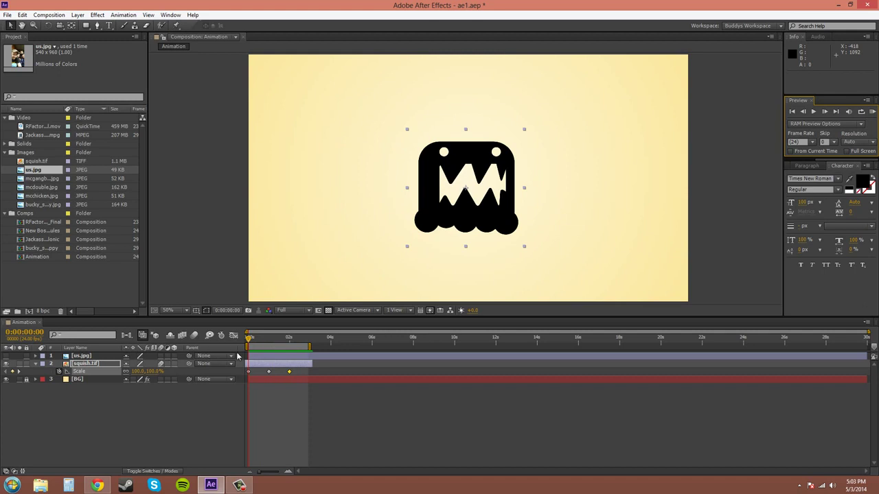
Change squish.tif's Scale keyframe at 0:00:02:00 to -50% and scrub back to the start to review the motion
left_click_drag(250, 338, 289, 338)
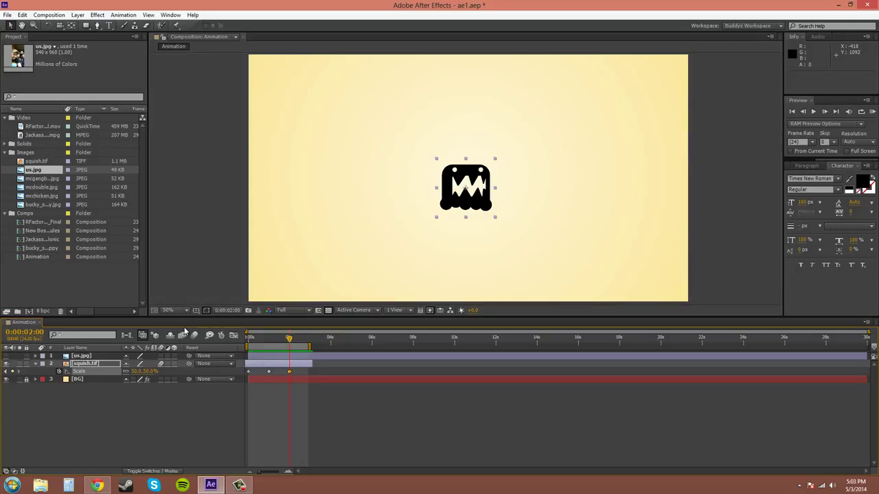
key("Page_Up")
left_click(302, 378)
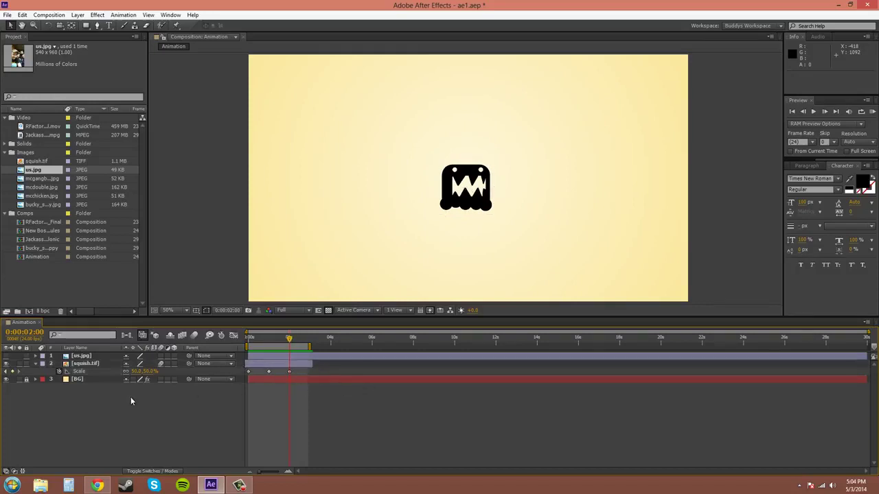
left_click(151, 372)
type("-50")
key("Return")
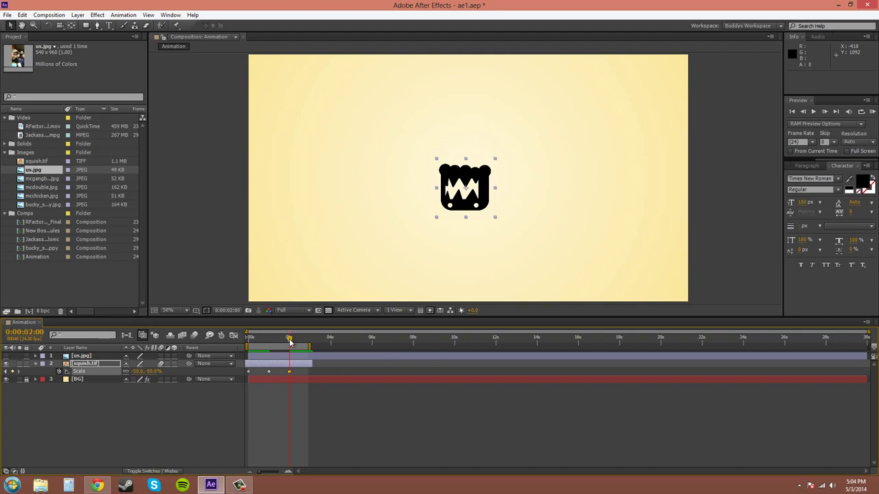
mouse_move(289, 341)
left_mouse_down()
mouse_move(272, 341)
mouse_move(294, 348)
mouse_move(261, 350)
mouse_move(290, 355)
left_mouse_up()
left_click_drag(290, 341, 237, 340)
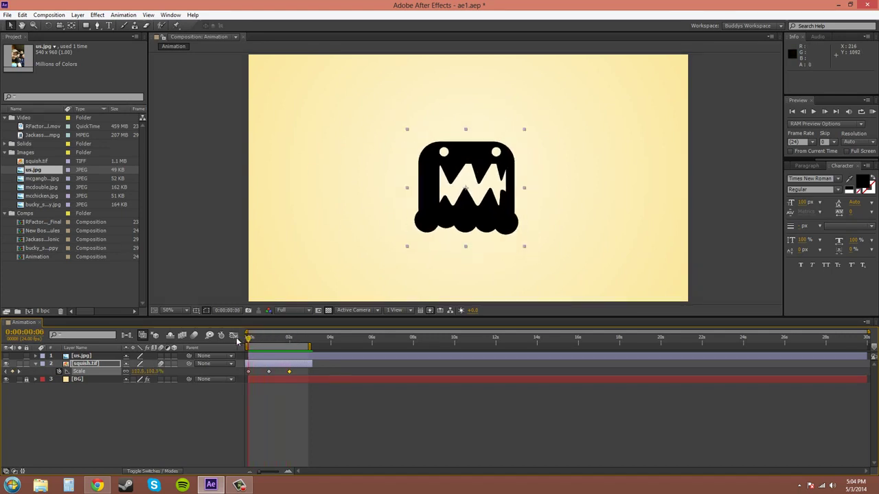
Delete all of squish.tif's Scale keyframes, at two seconds, one second and the start
left_click(289, 371)
key("Delete")
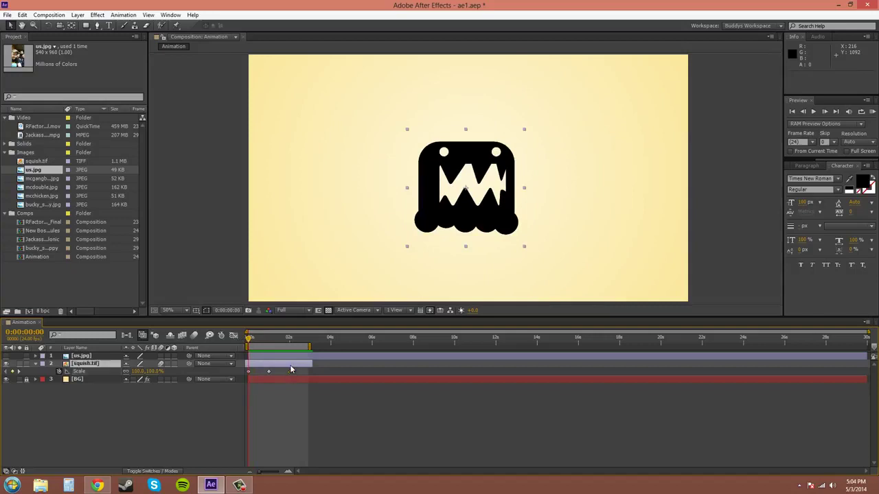
left_click(268, 371)
key("Delete")
left_click(250, 371)
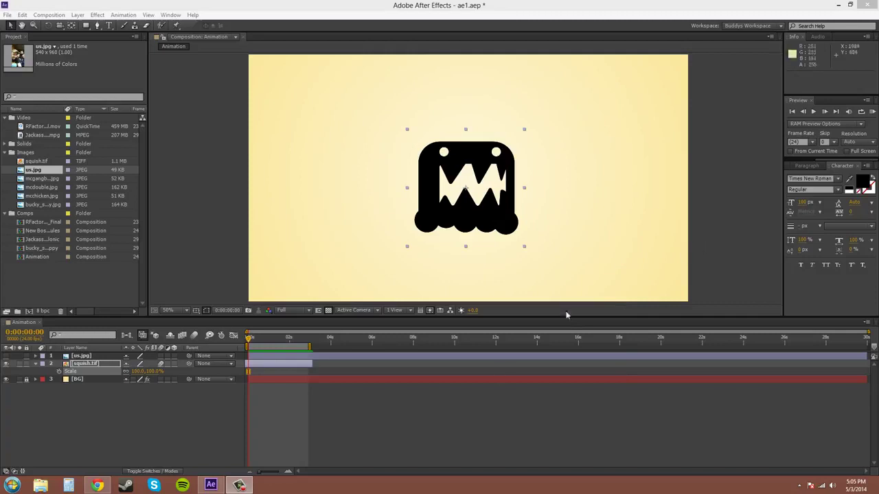
Set squish.tif's Scale to 50% without keyframes
left_click(154, 371)
type("50")
key("Return")
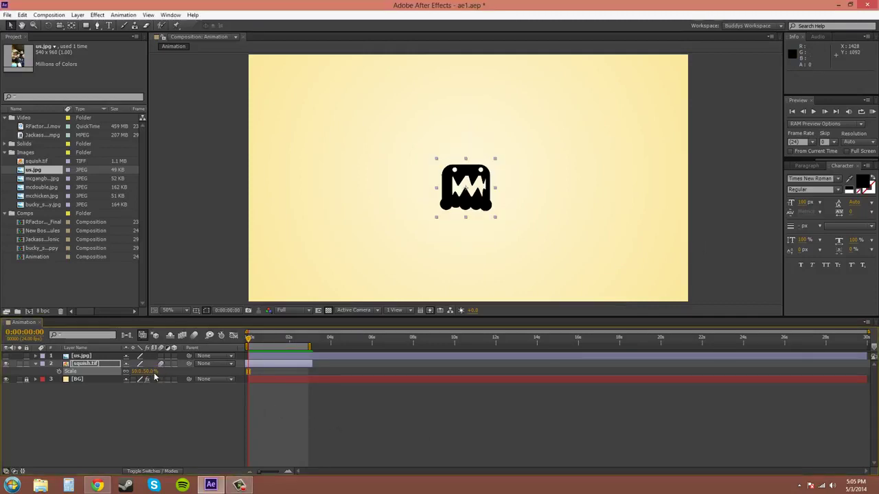
Select squish.tif directly in the composition and undo its last scale change
left_click(700, 217)
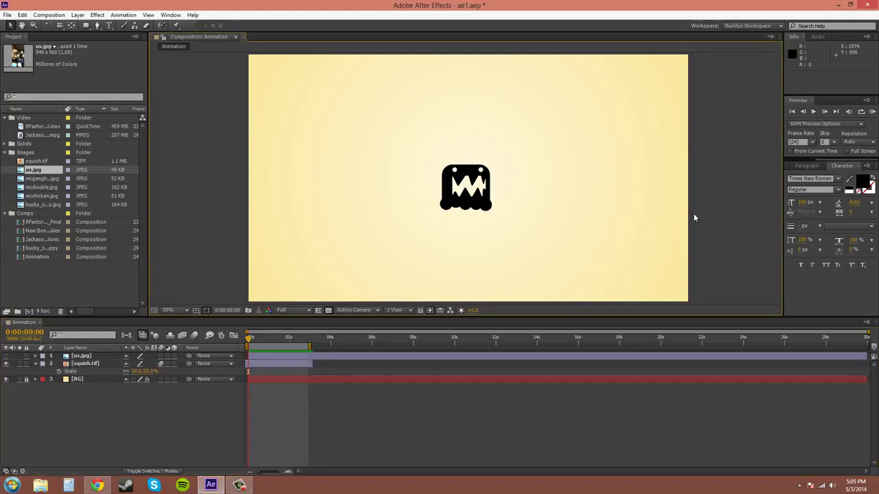
left_click(455, 196)
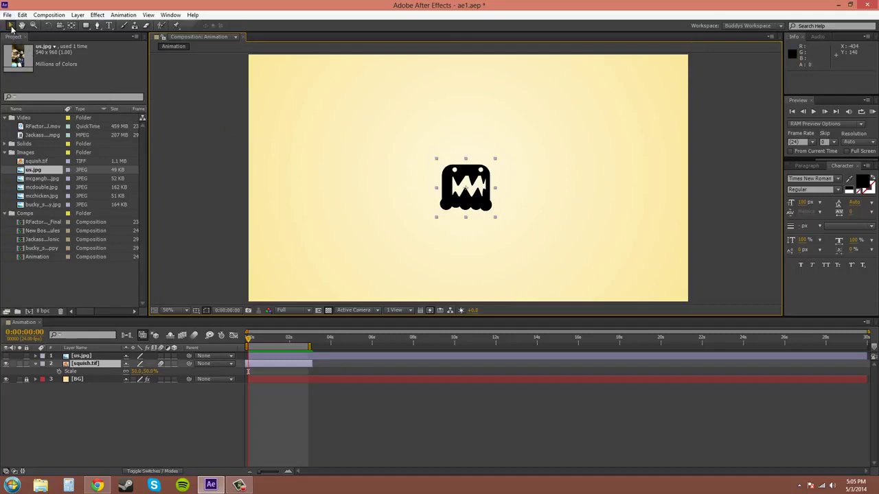
key("ctrl+z")
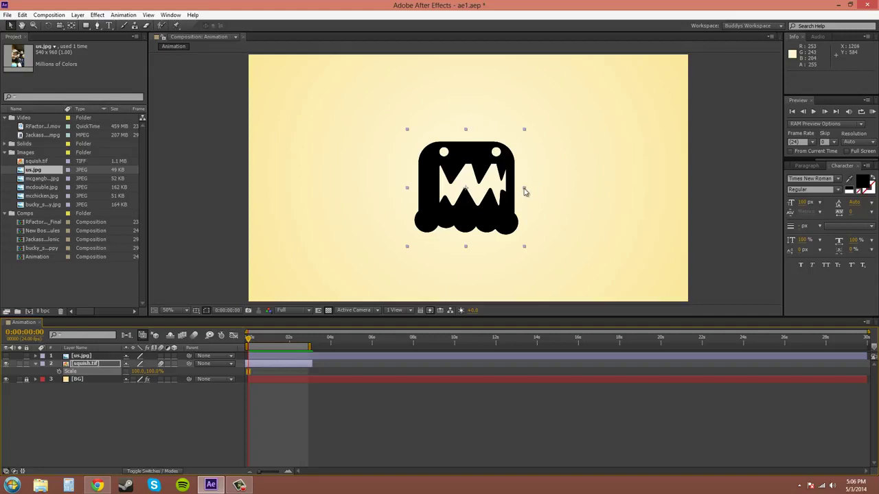
Enlarge squish.tif proportionally by its bounding-box handle to about 141%
left_click_drag(525, 191, 548, 208)
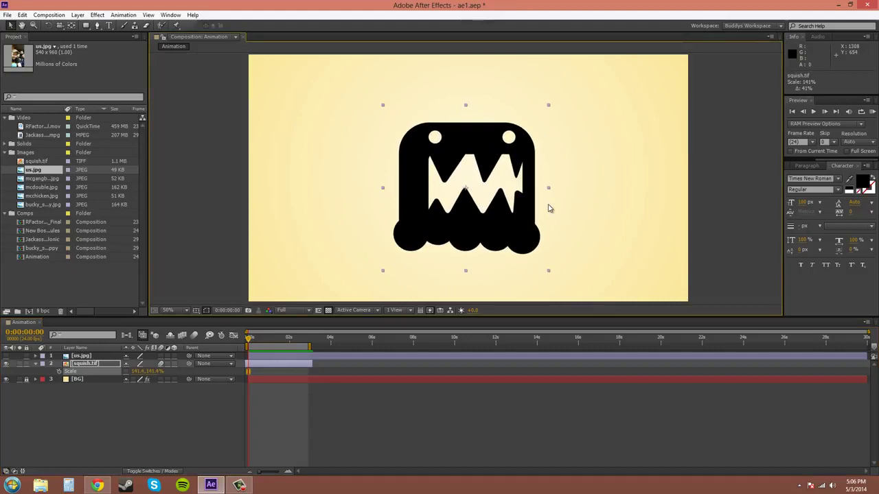